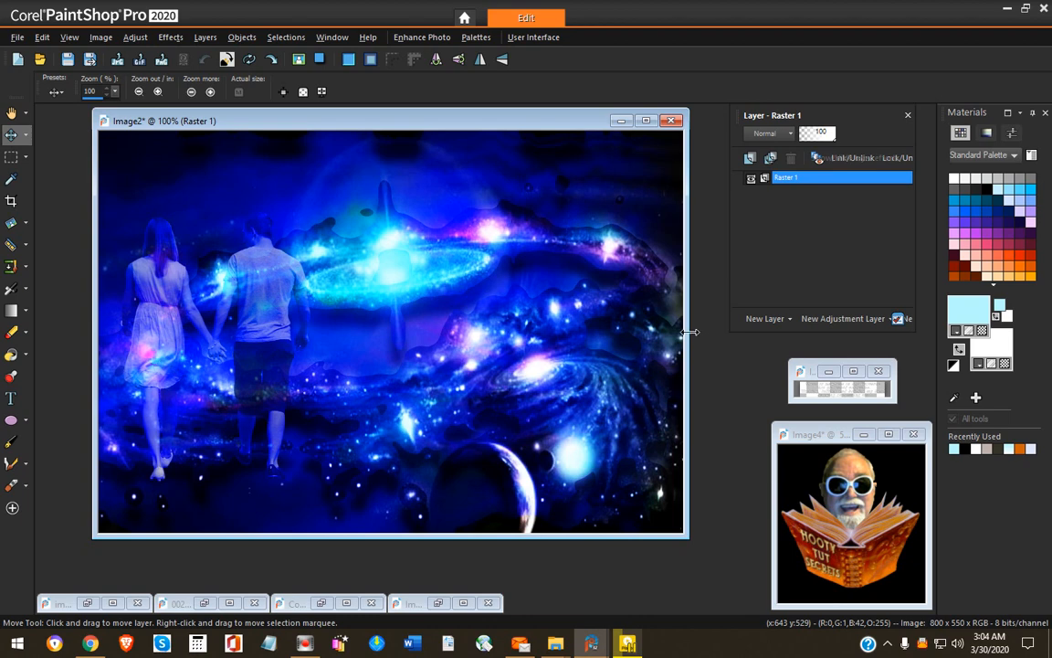
# - Enlarge the galaxy image's canvas to 900 × 650 pixels, keeping the picture centred with 50 pixels on every side
pyautogui.moveTo(425, 124); pyautogui.dragTo(397, 133)
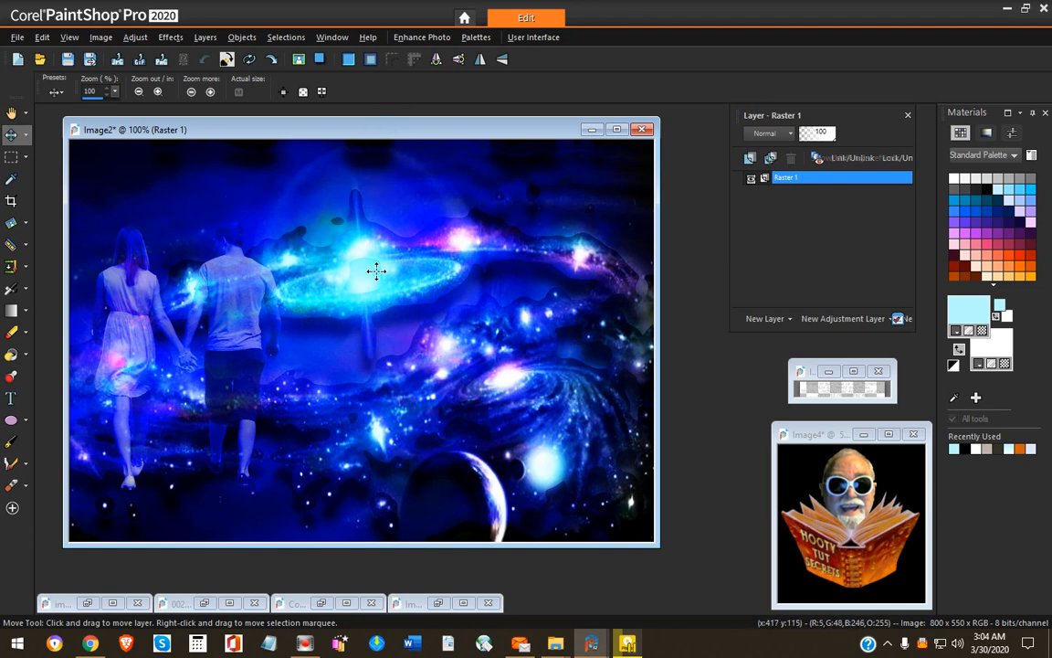
pyautogui.scroll(-1, 362, 278)
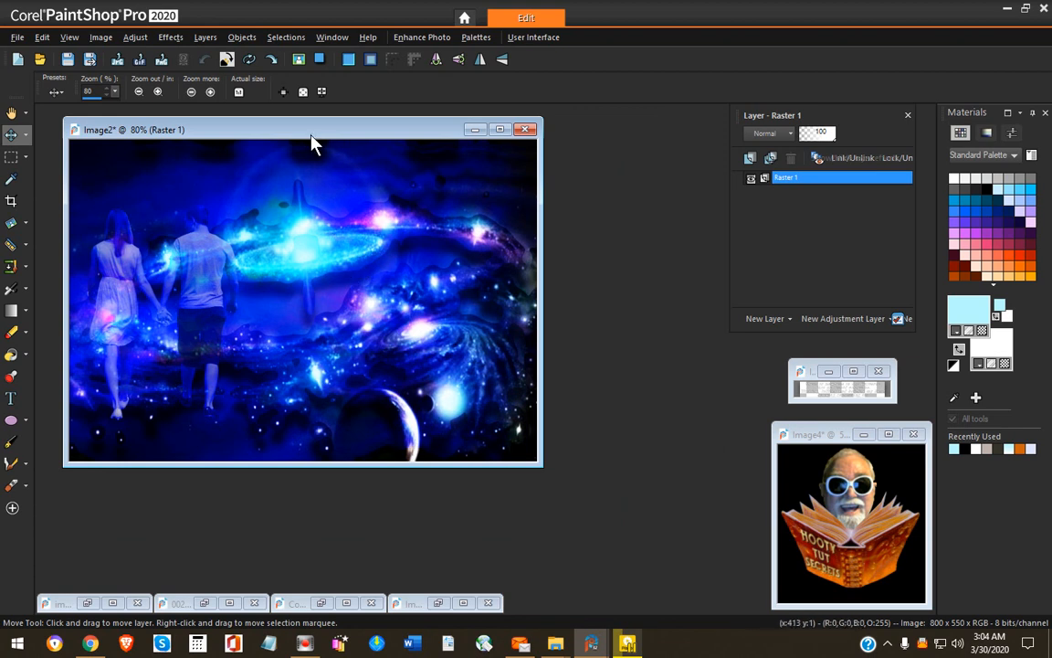
pyautogui.moveTo(313, 135); pyautogui.dragTo(329, 180)
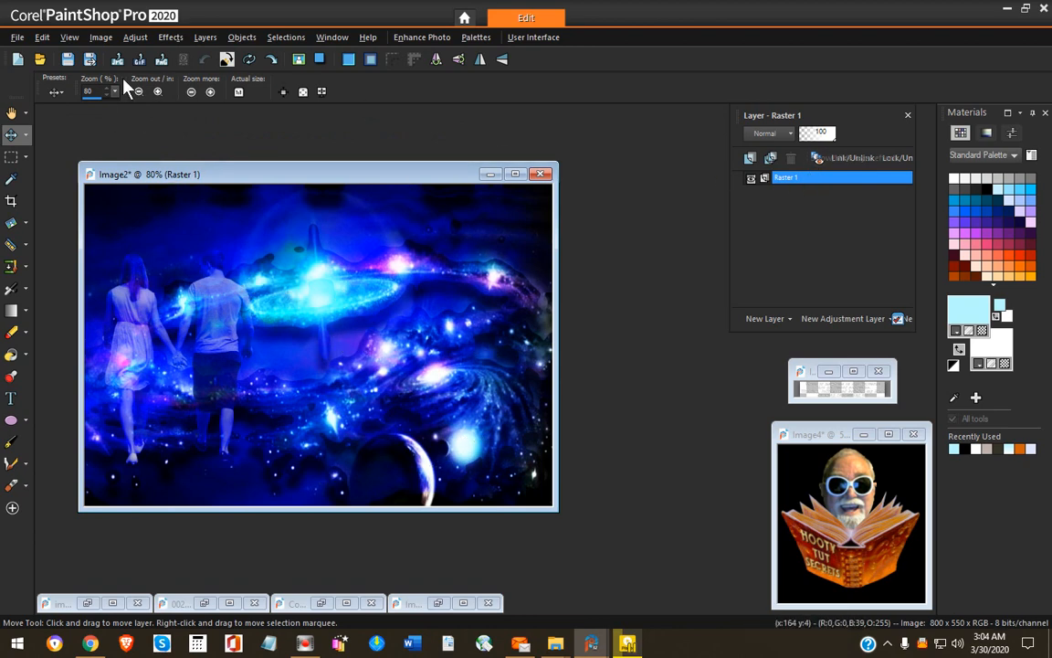
pyautogui.click(101, 37)
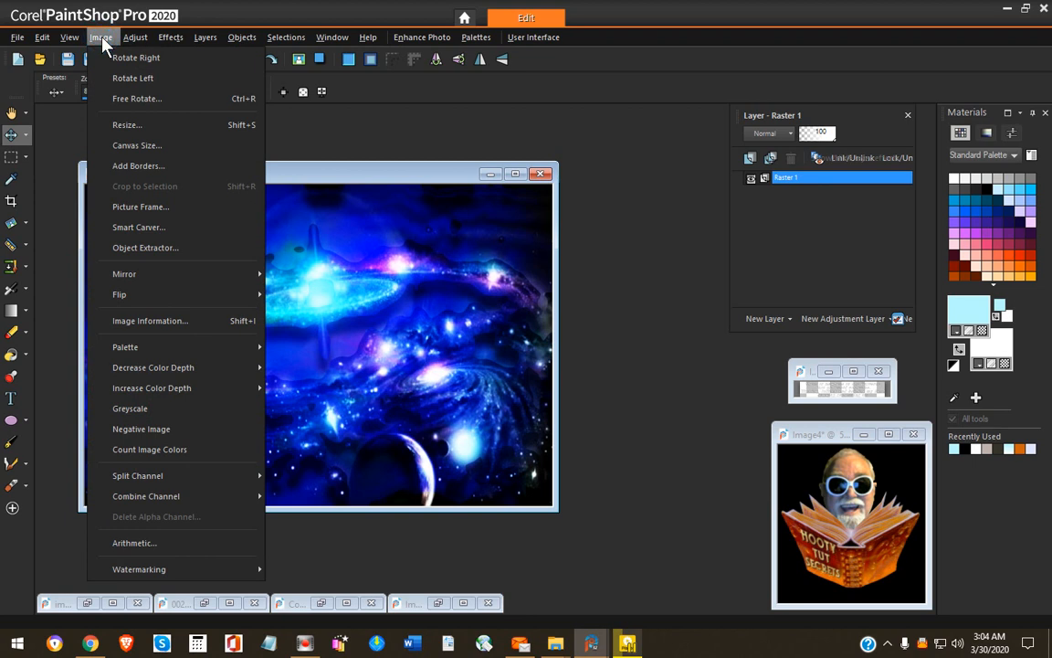
pyautogui.click(152, 154)
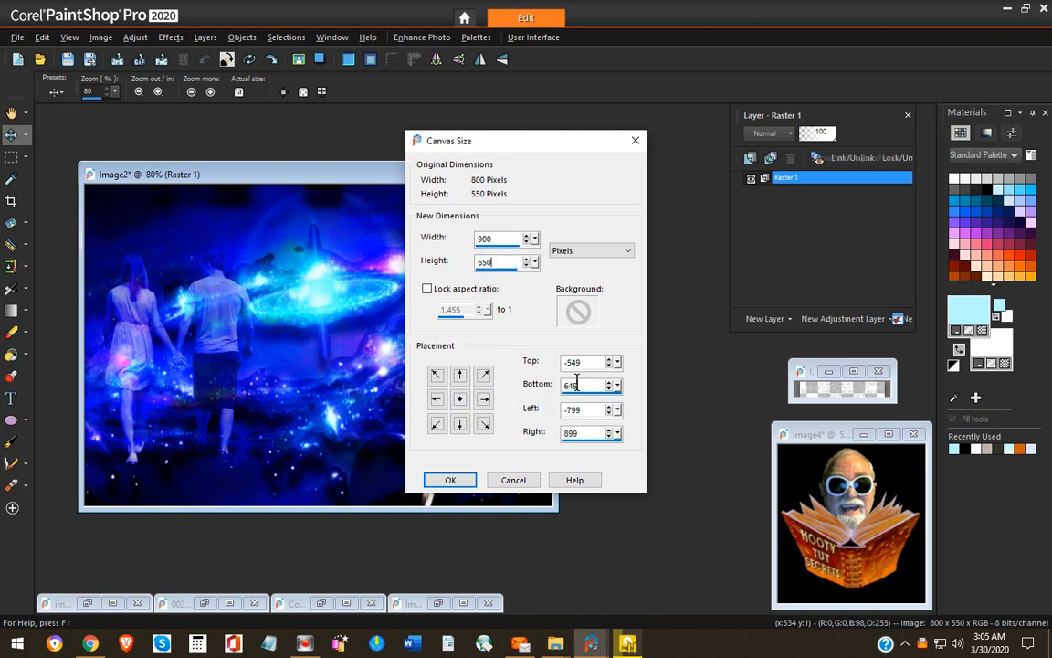
pyautogui.click(460, 400)
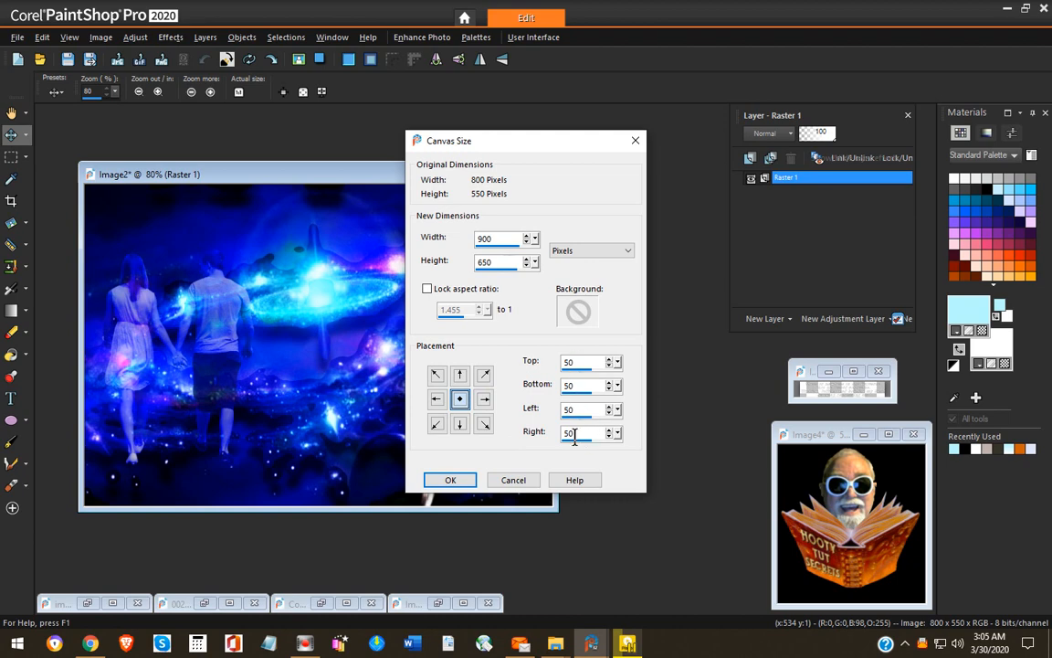
pyautogui.click(457, 481)
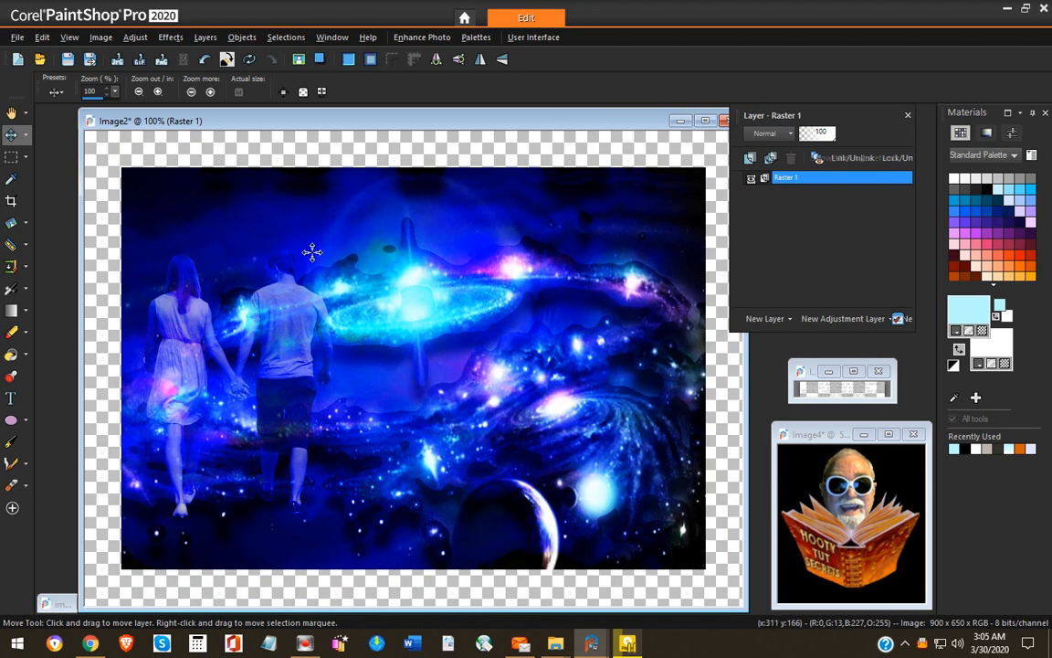
# - Select the layer's opaque area and turn the selection into an anti-aliased border of width 30 on both sides of its edge
pyautogui.scroll(-1, 312, 252)
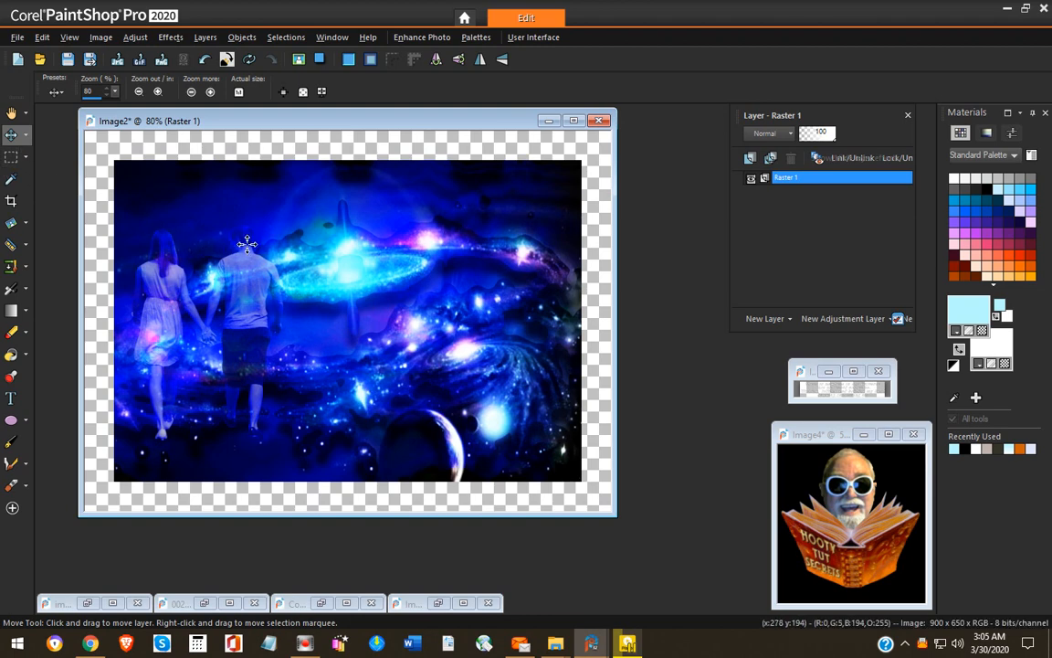
pyautogui.click(11, 157)
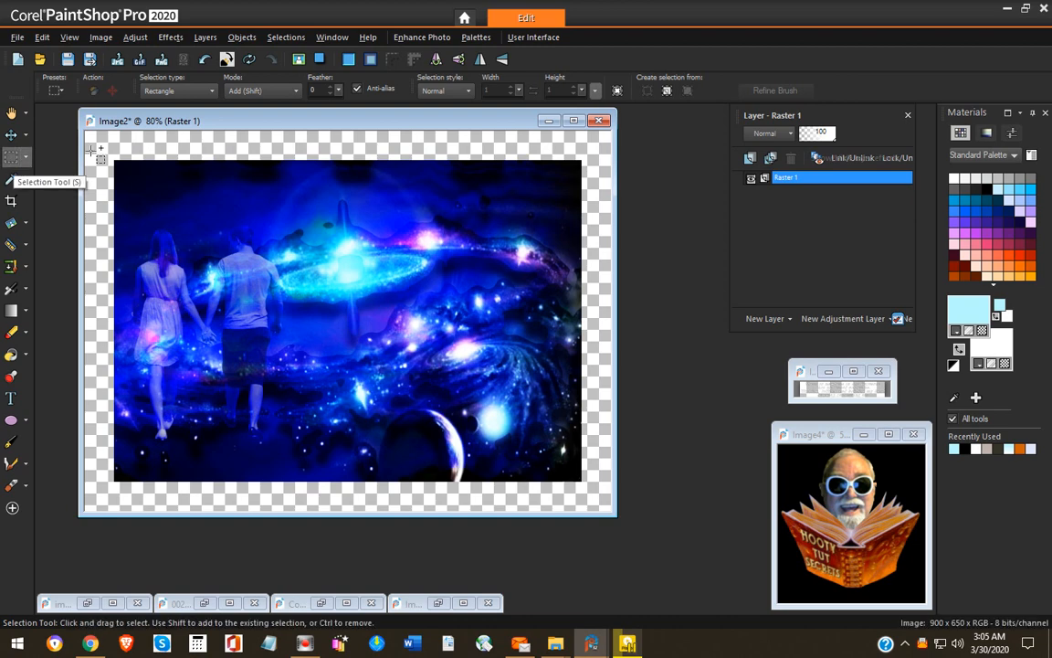
pyautogui.click(669, 90)
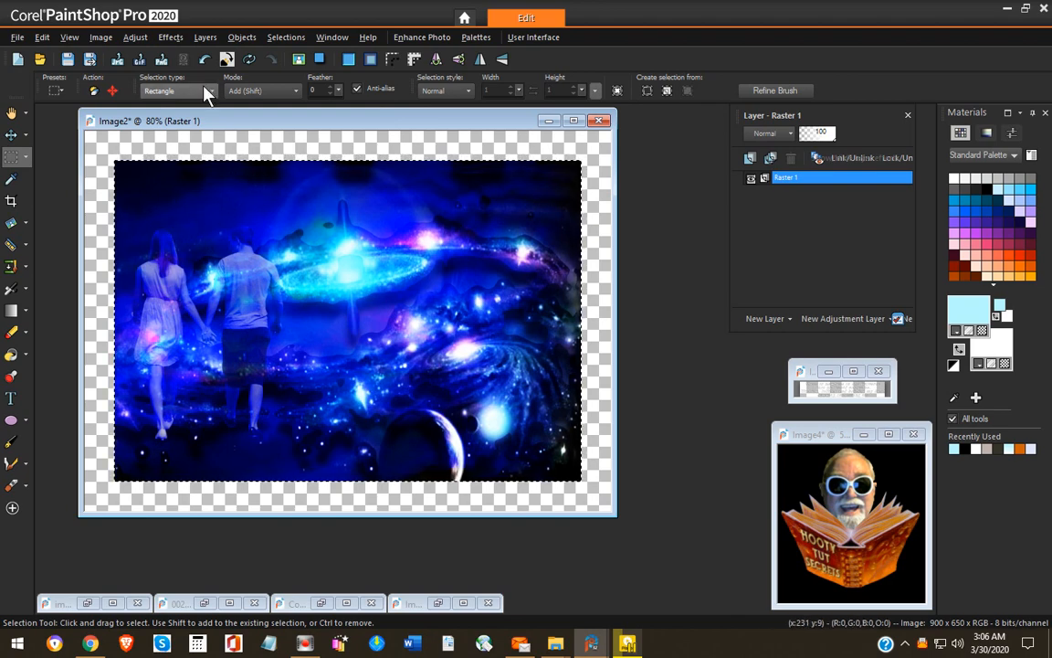
pyautogui.click(274, 38)
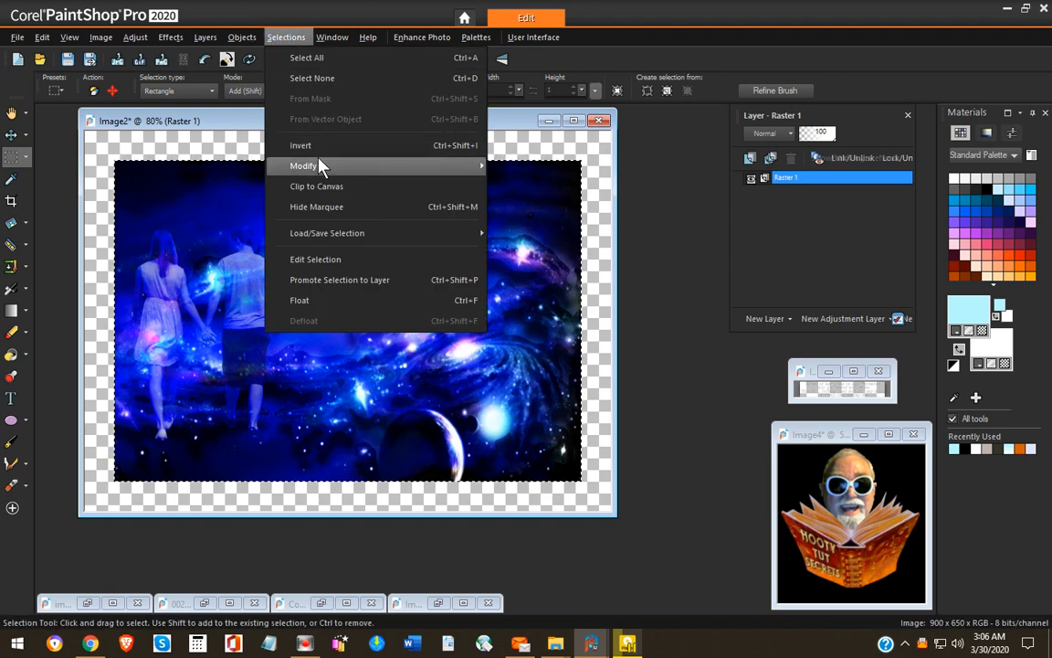
pyautogui.moveTo(301, 166)
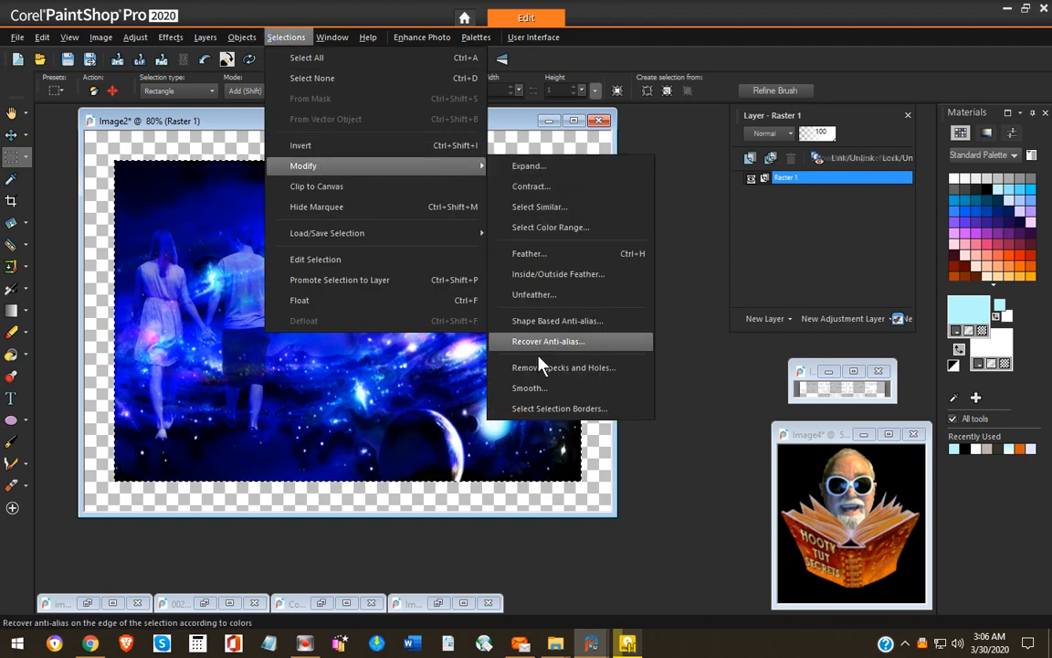
pyautogui.click(598, 412)
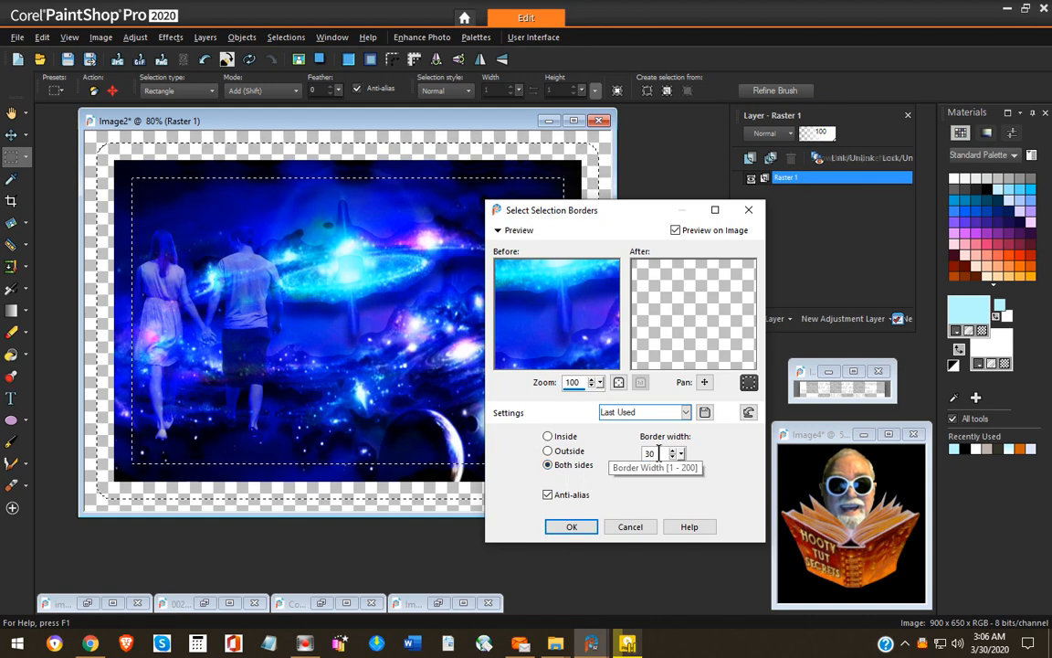
pyautogui.click(574, 527)
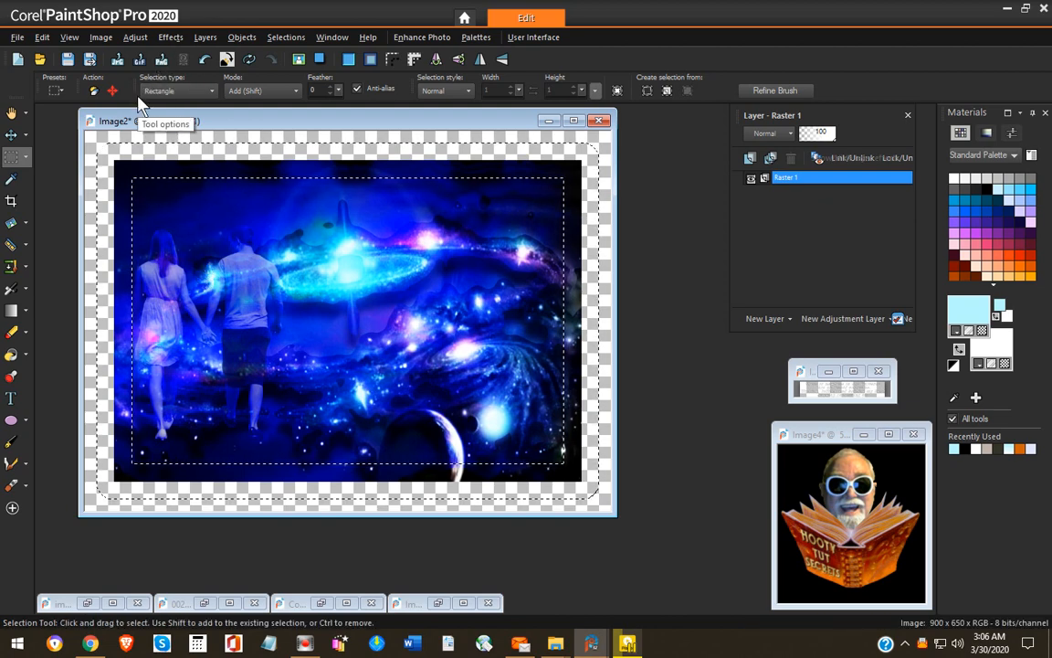
# - Apply symmetric clockwise Curlicues to the border with 10 columns, 10 rows, radius 100 and strength 50, and clear the selection
pyautogui.click(171, 37)
pyautogui.moveTo(218, 164)
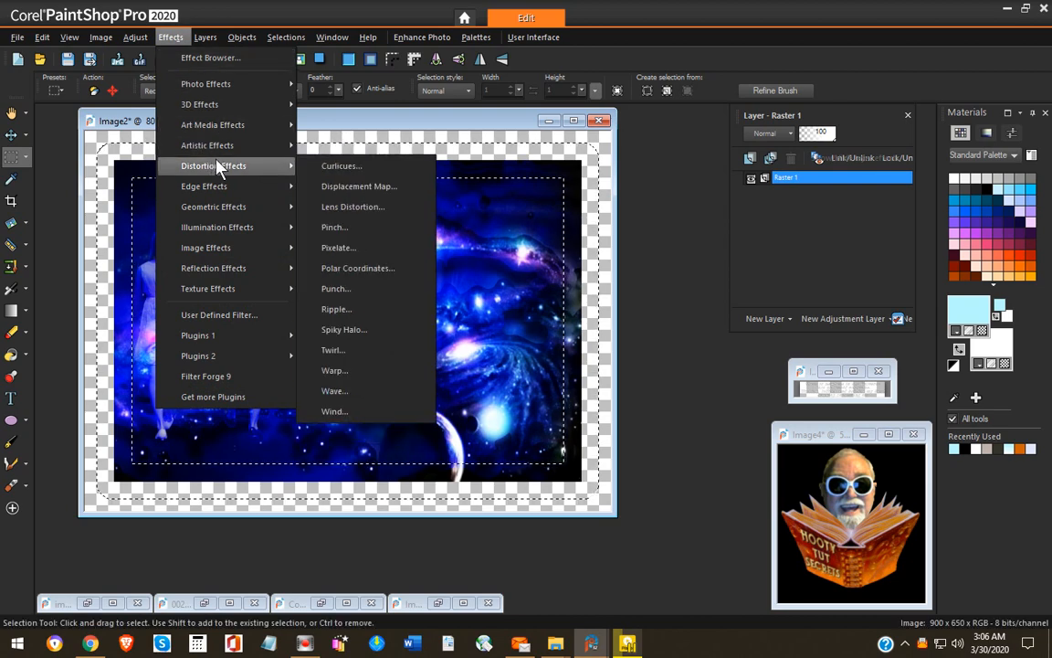
pyautogui.click(378, 169)
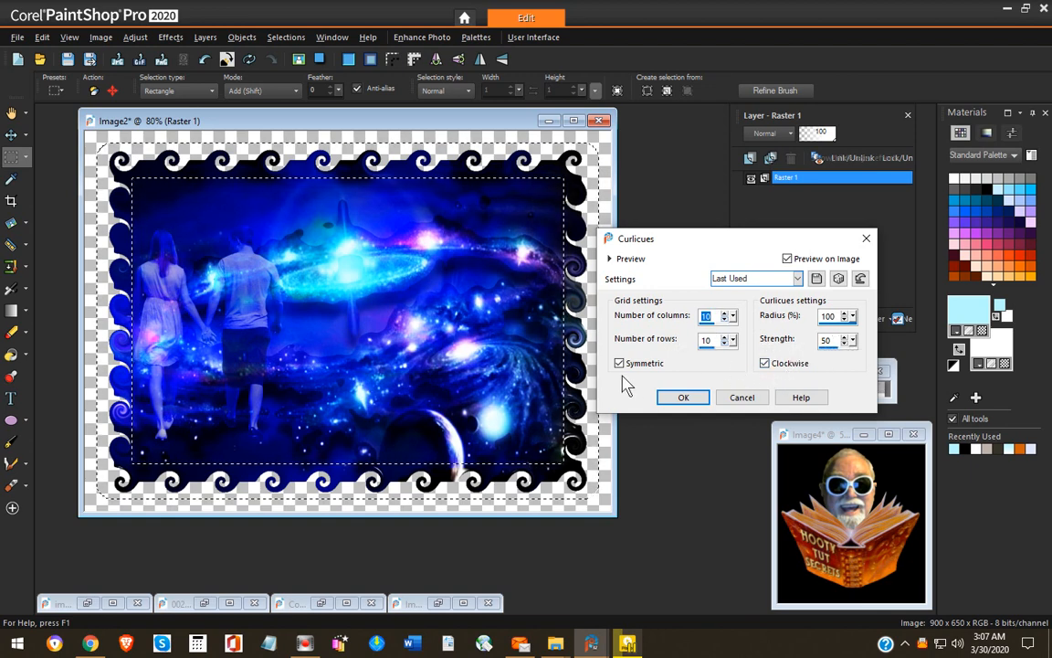
pyautogui.click(683, 398)
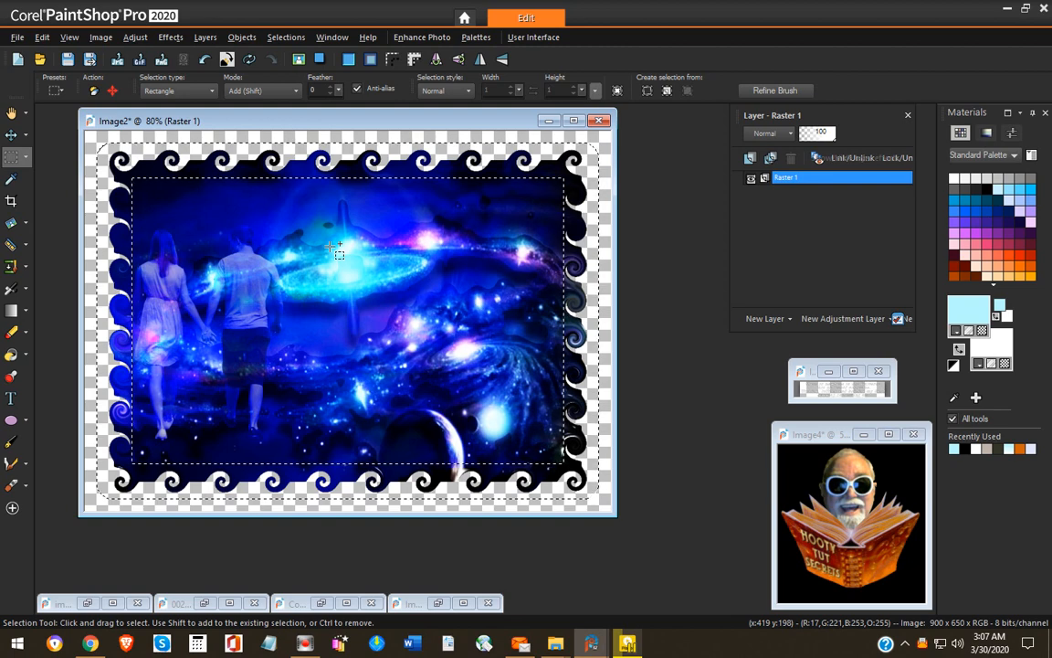
pyautogui.hotkey('ctrl', 'd')
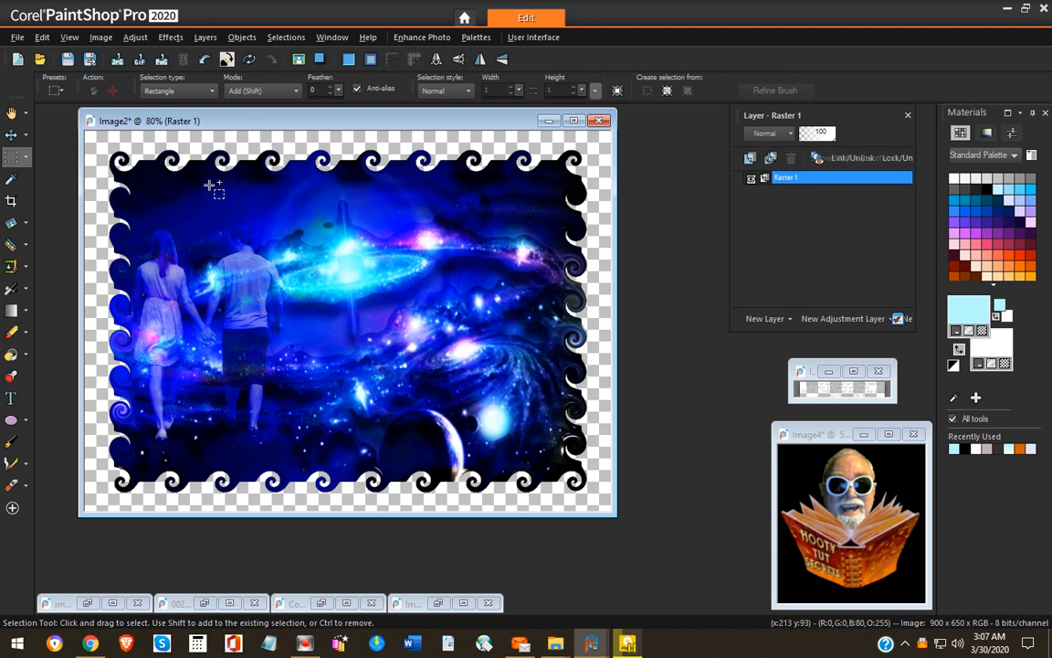
# - Add a black drop shadow to the curled-edge picture with zero vertical and horizontal offset, opacity 80 and blur 20
pyautogui.click(323, 58)
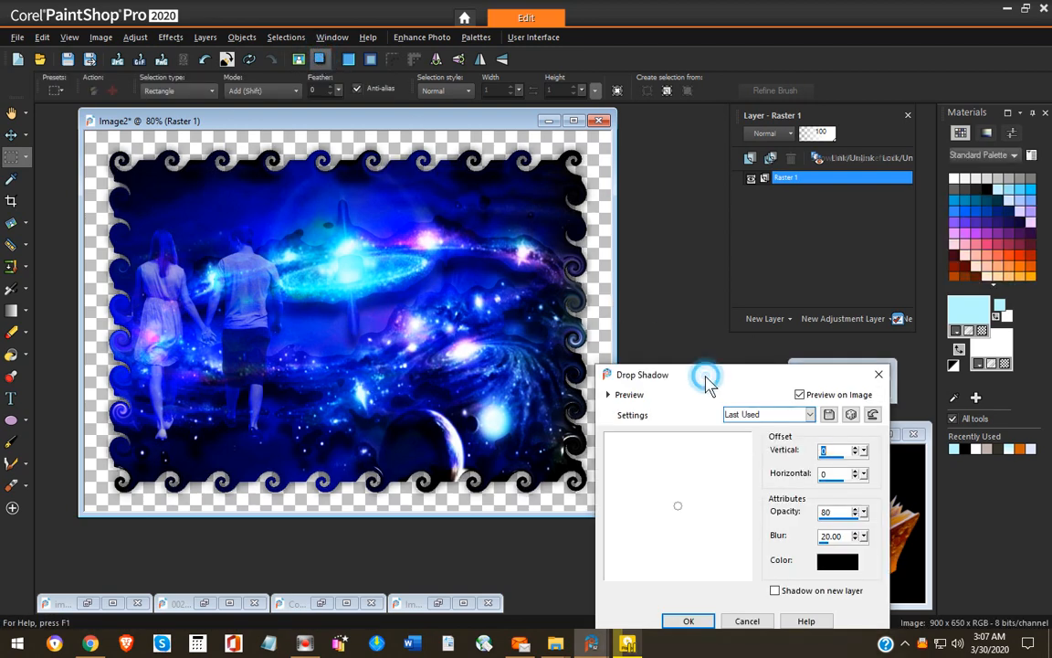
pyautogui.moveTo(704, 371); pyautogui.dragTo(693, 303)
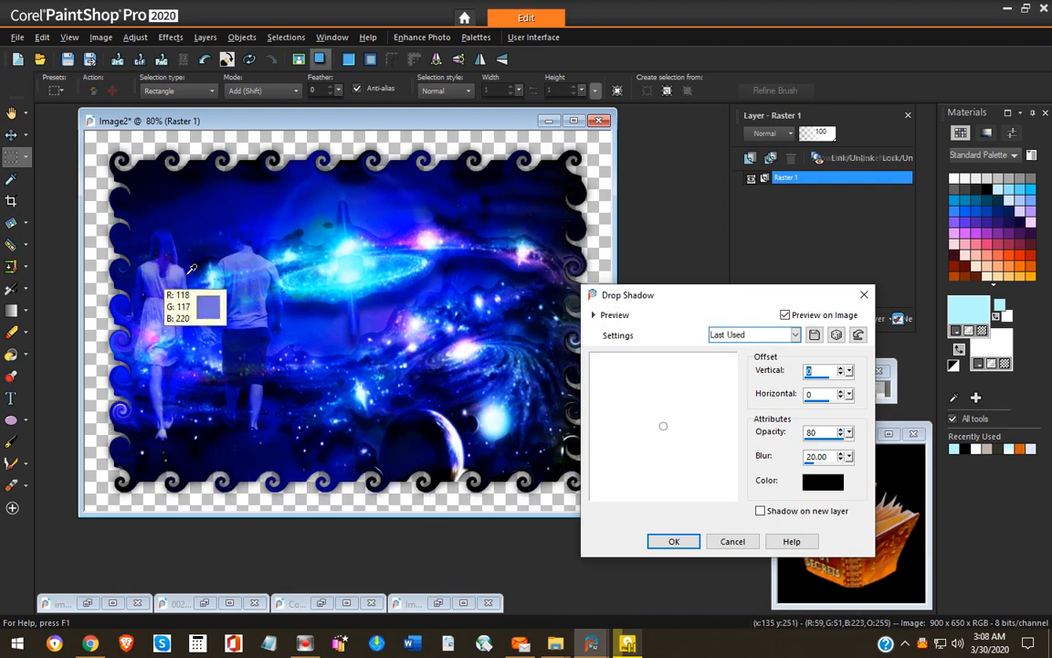
pyautogui.click(674, 542)
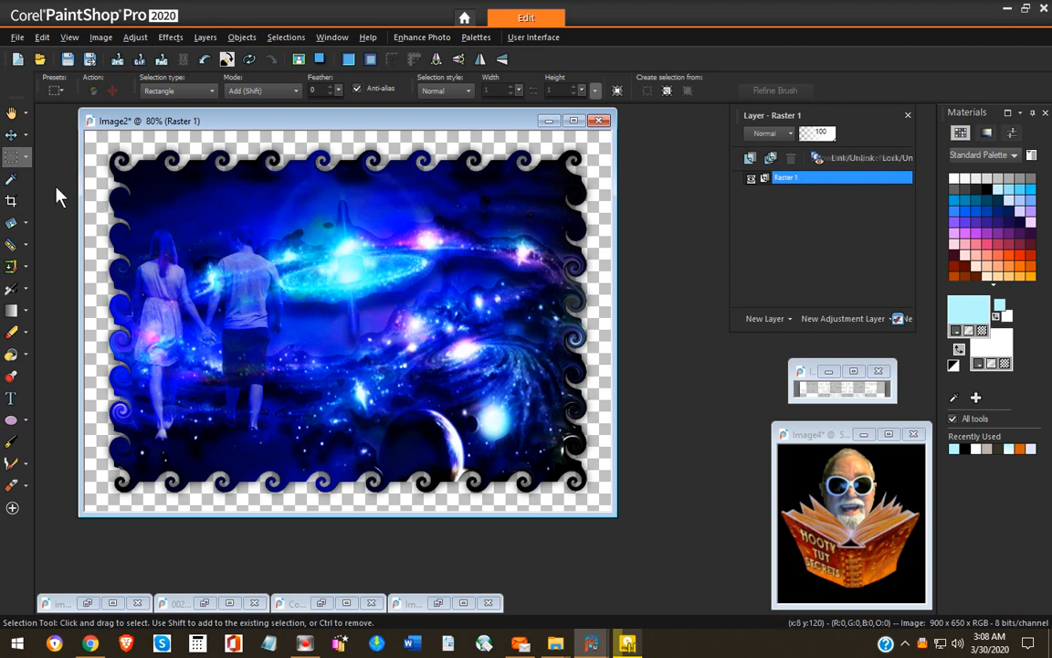
# - Select the rectangle enclosing the layer's opaque content, shadow included, and crop the image to that selection
pyautogui.click(12, 160)
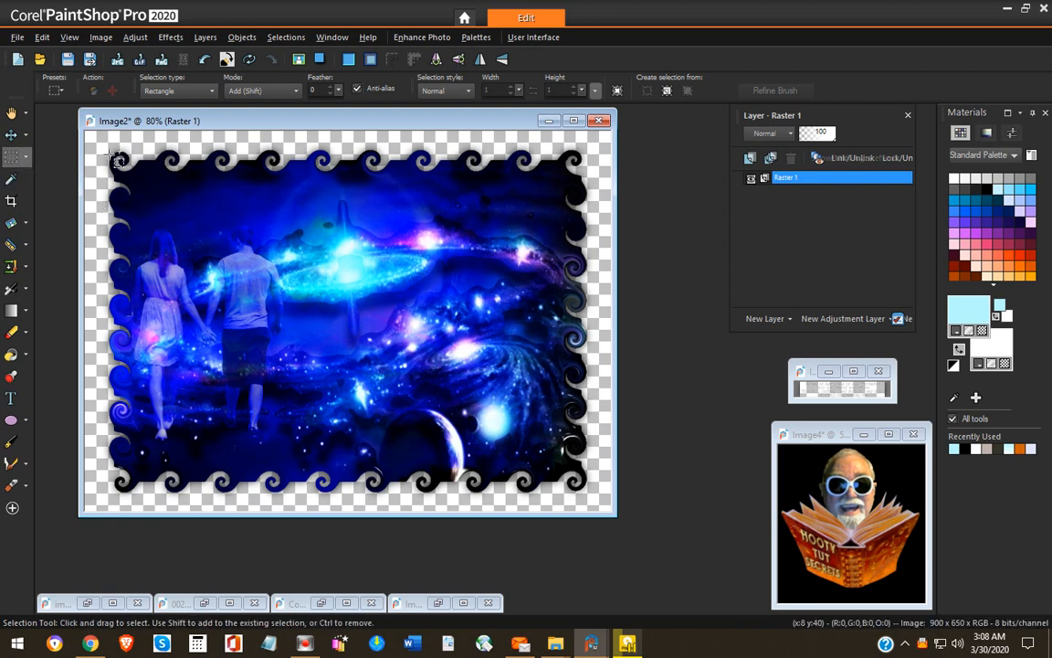
pyautogui.click(668, 92)
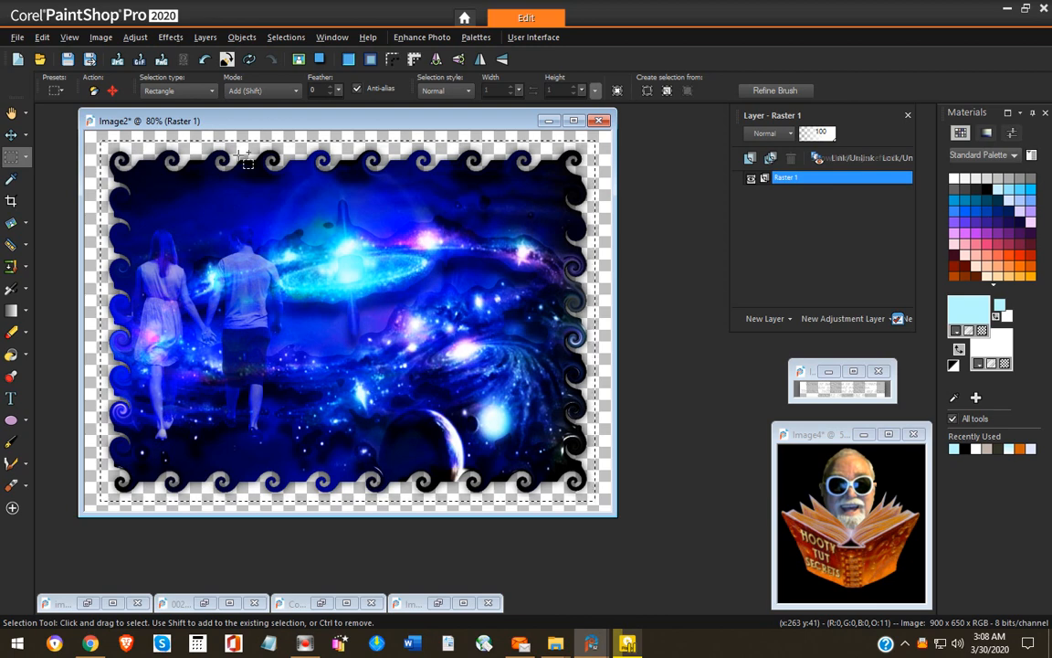
pyautogui.hotkey('shift', 'r')
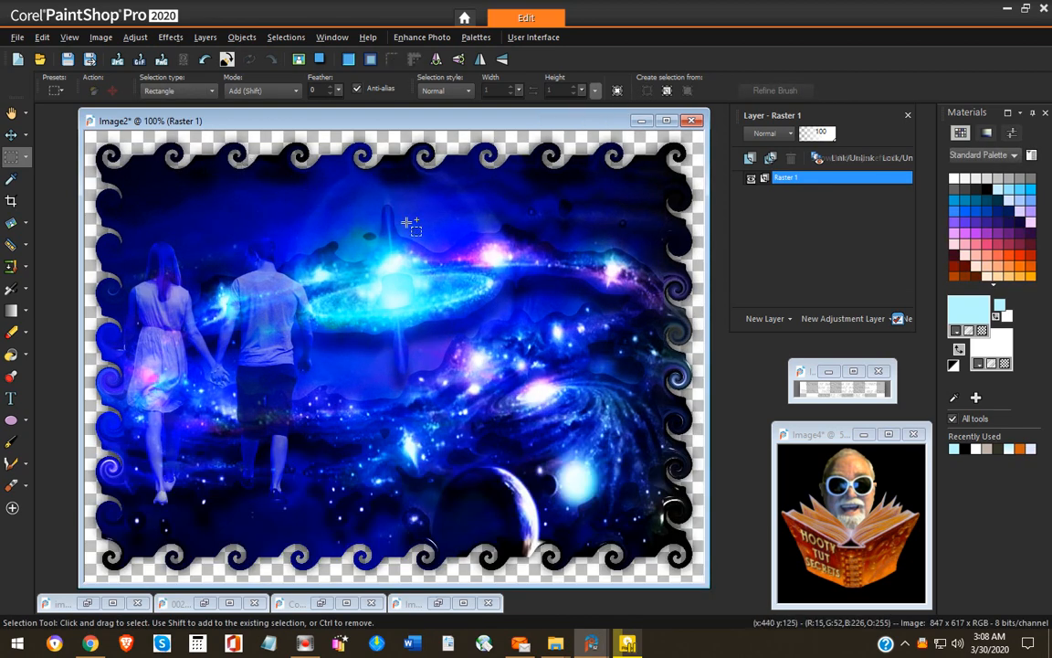
# - Resize the cropped image with all its layers to 800 × 583 pixels, keeping the aspect ratio locked
pyautogui.press('-')
pyautogui.press('-')
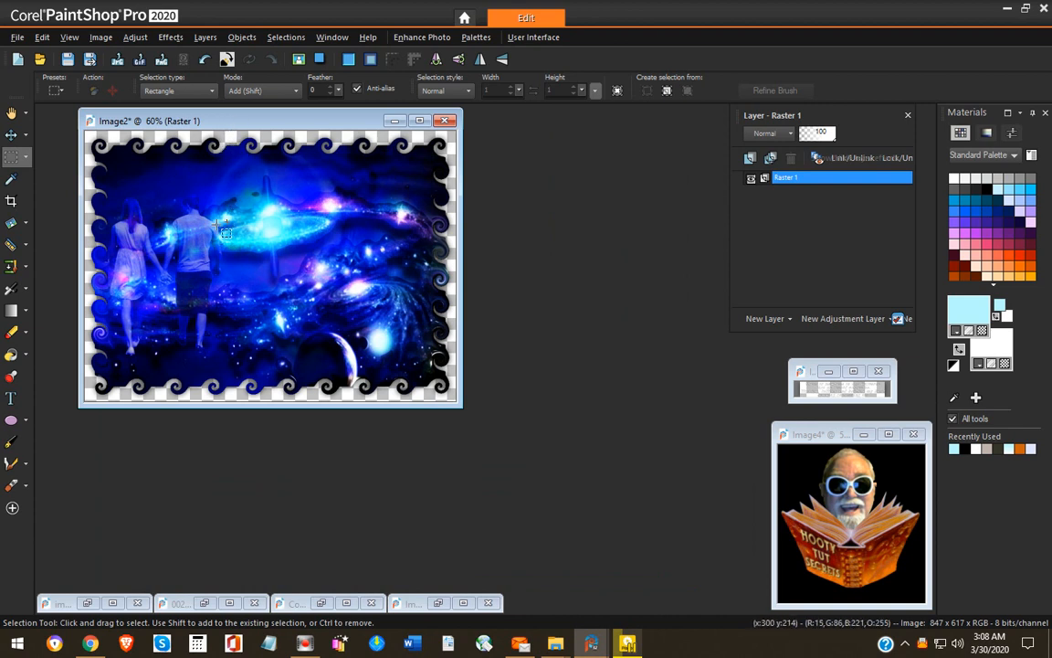
pyautogui.hotkey('shift', 's')
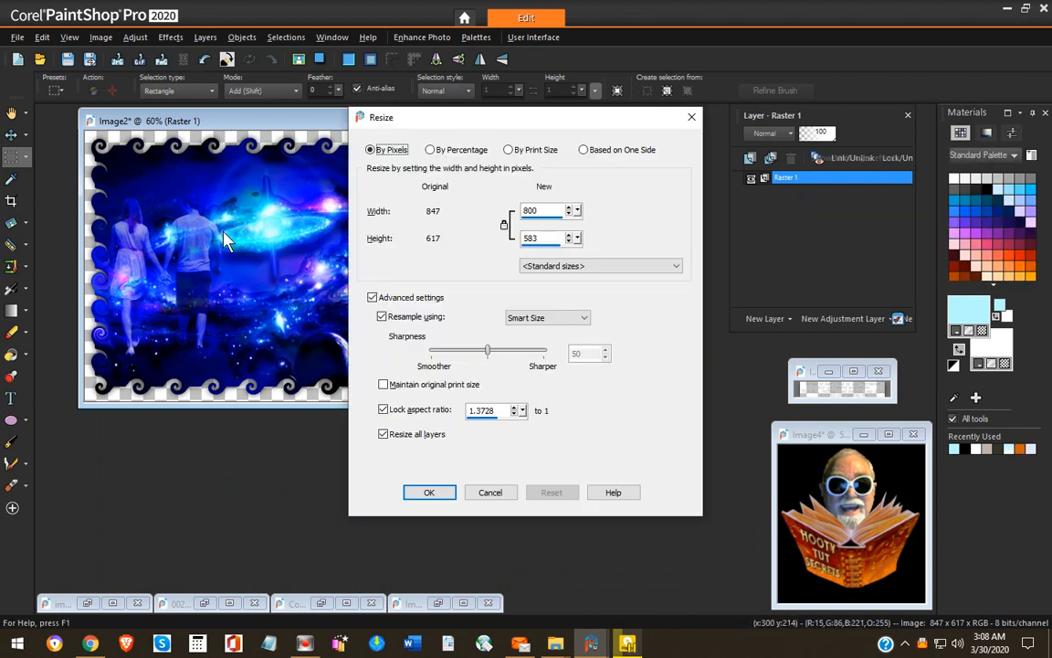
pyautogui.click(540, 237)
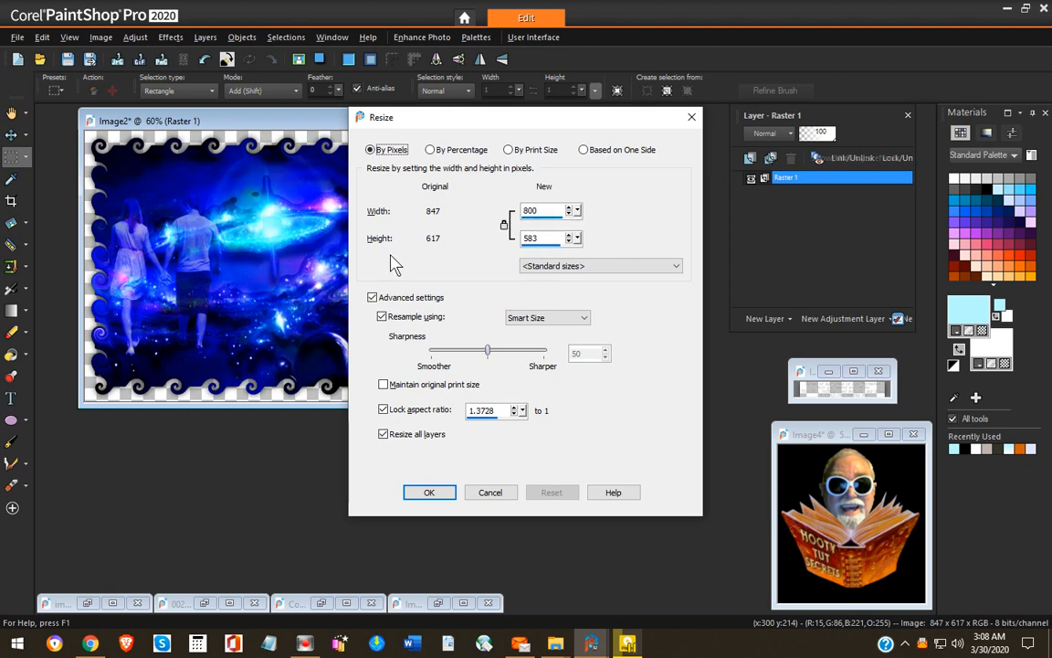
pyautogui.click(430, 492)
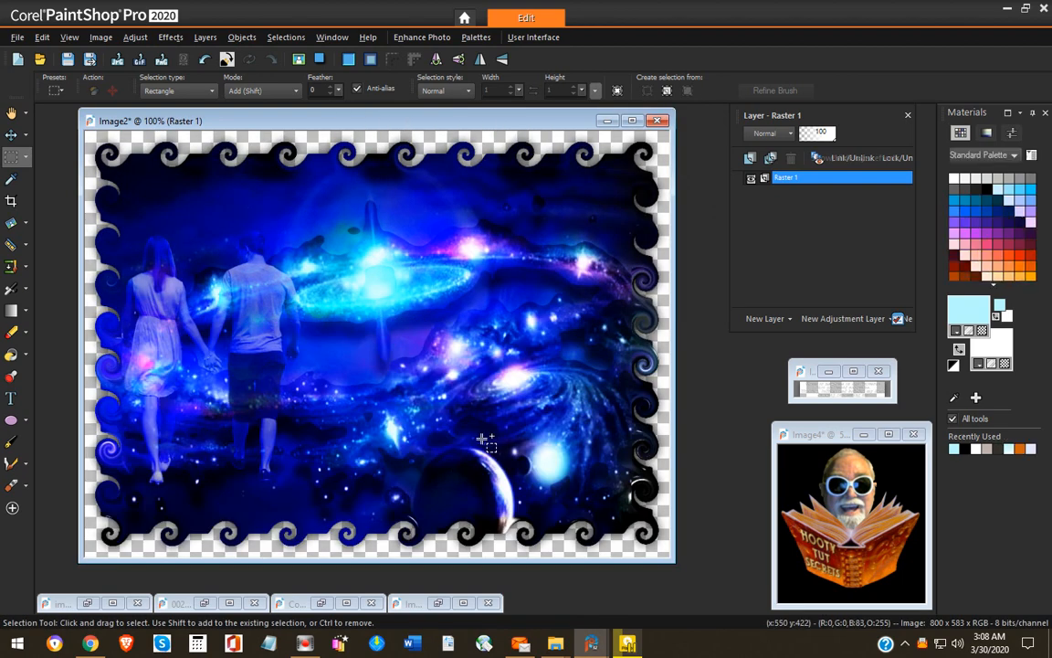
# - Copy the Vector 1 text layer from the small text image into the galaxy image
pyautogui.click(808, 377)
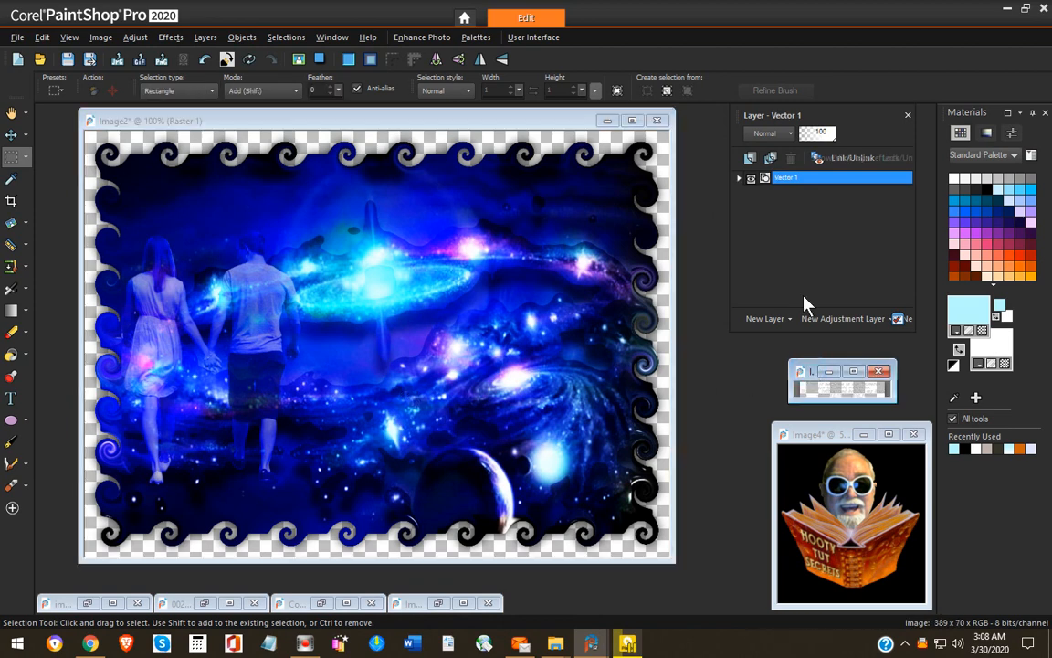
pyautogui.moveTo(803, 181)
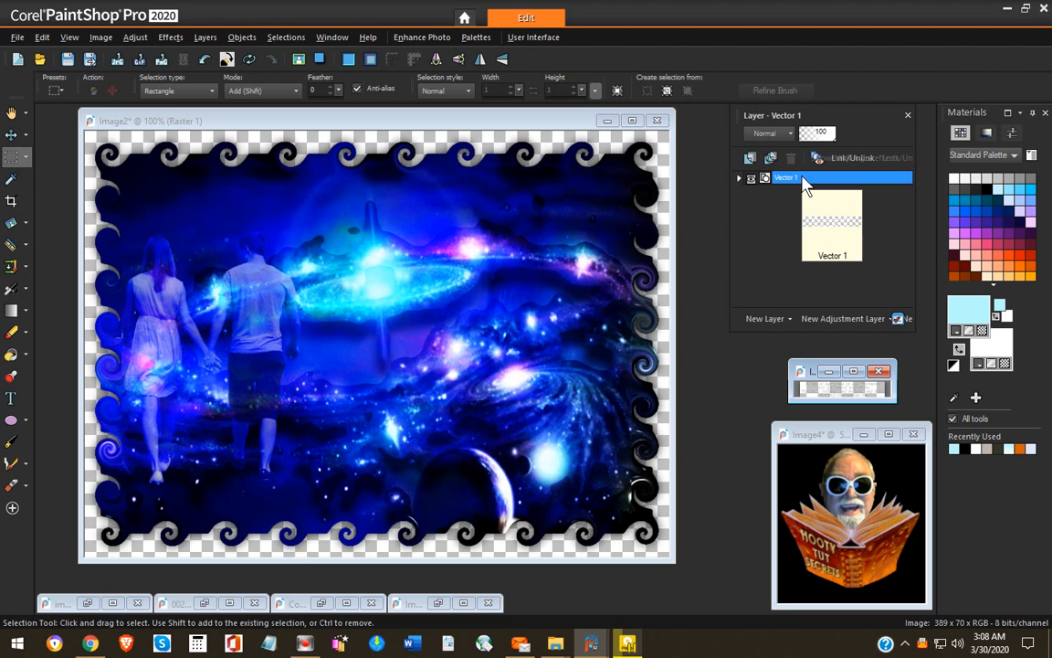
pyautogui.click(488, 274)
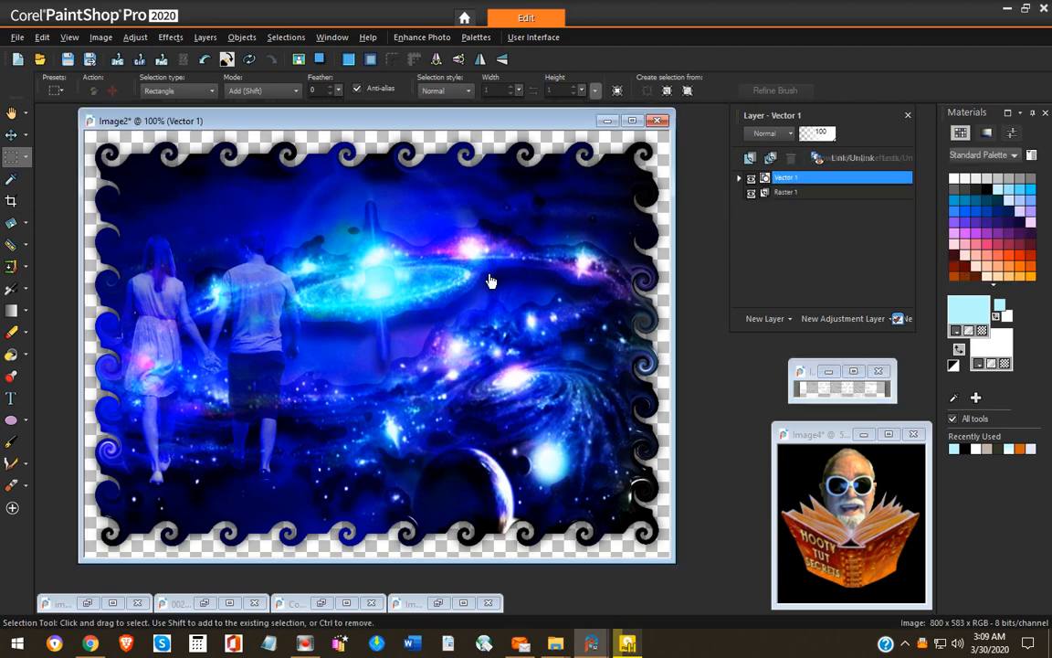
# - Move the verse text object up into the dark sky near the picture's upper edge using the Pick tool
pyautogui.click(25, 136)
pyautogui.click(66, 137)
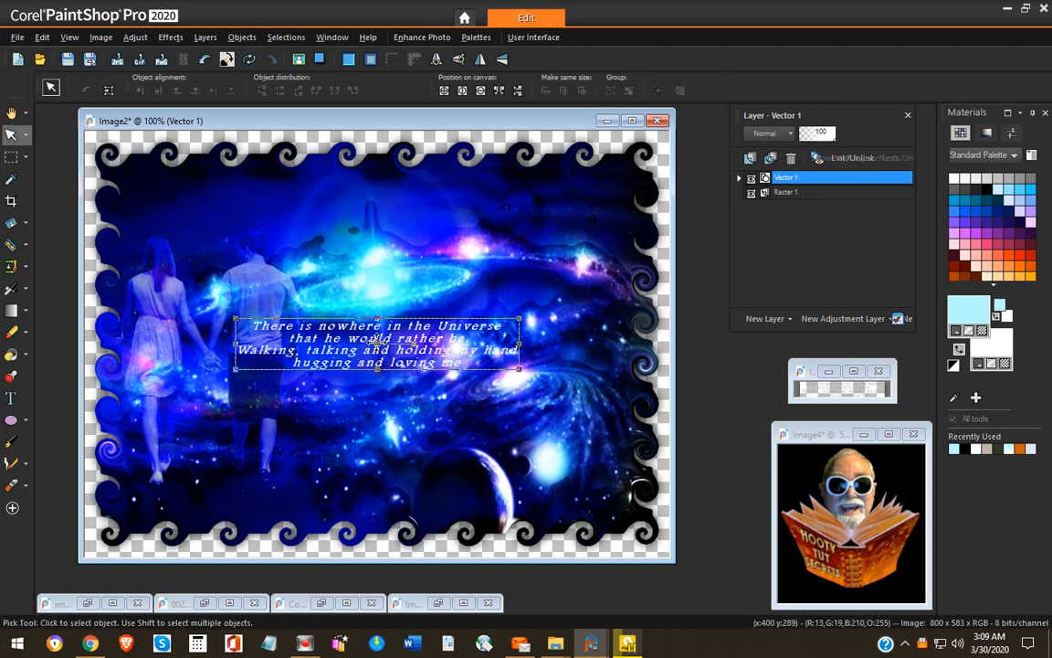
pyautogui.moveTo(340, 311); pyautogui.dragTo(338, 245)
pyautogui.moveTo(365, 284); pyautogui.dragTo(377, 205)
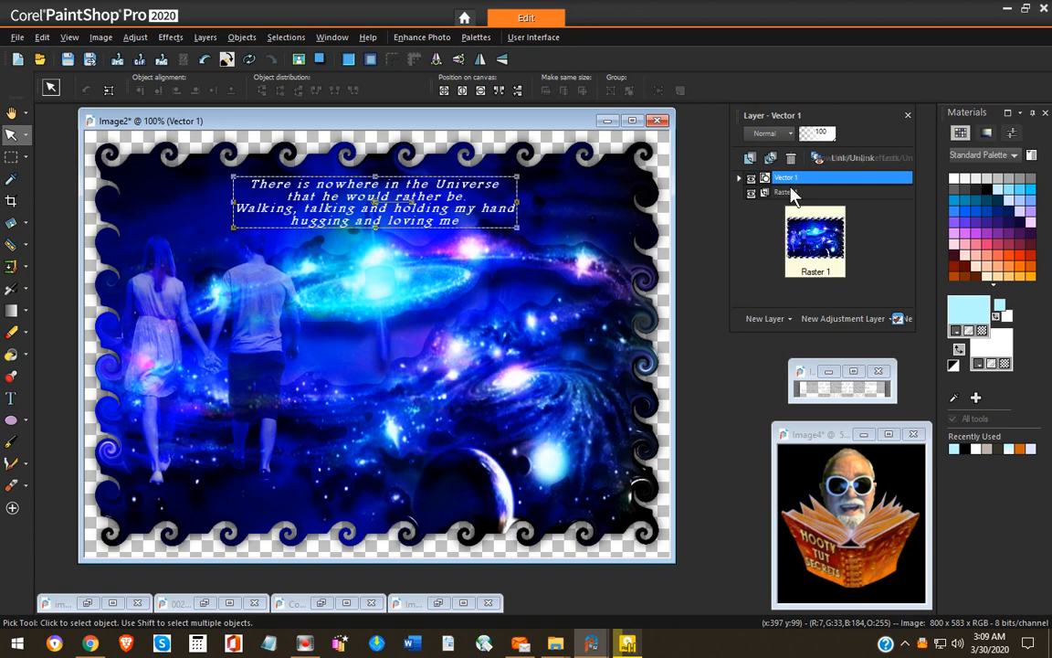
# - Add a new raster layer and move it beneath the Raster 1 picture layer as the lowest layer
pyautogui.click(750, 160)
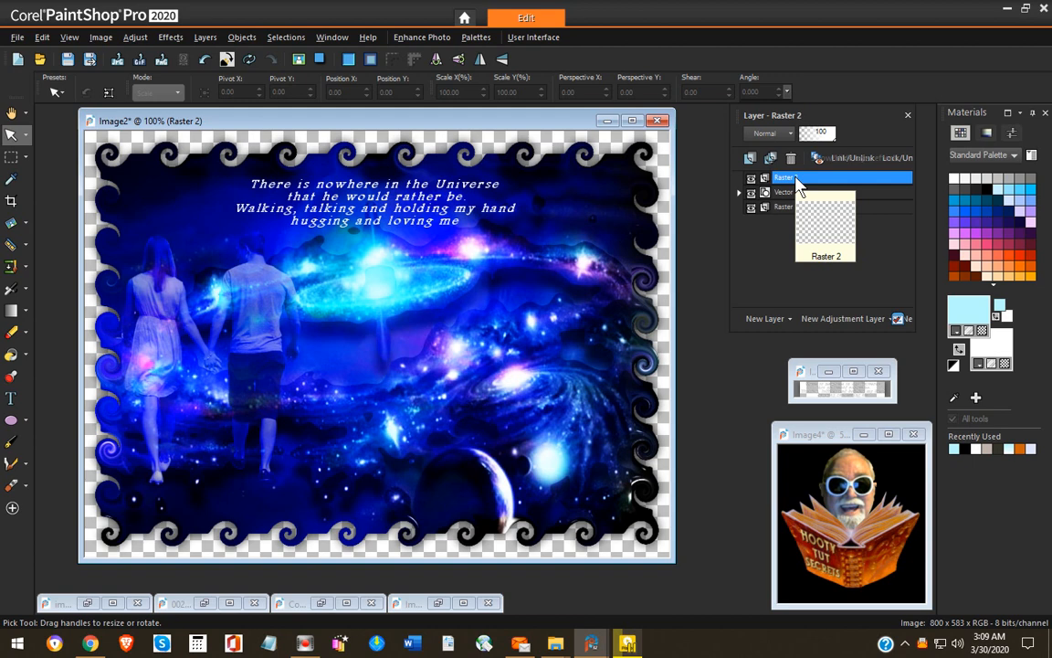
pyautogui.moveTo(798, 182); pyautogui.dragTo(803, 222)
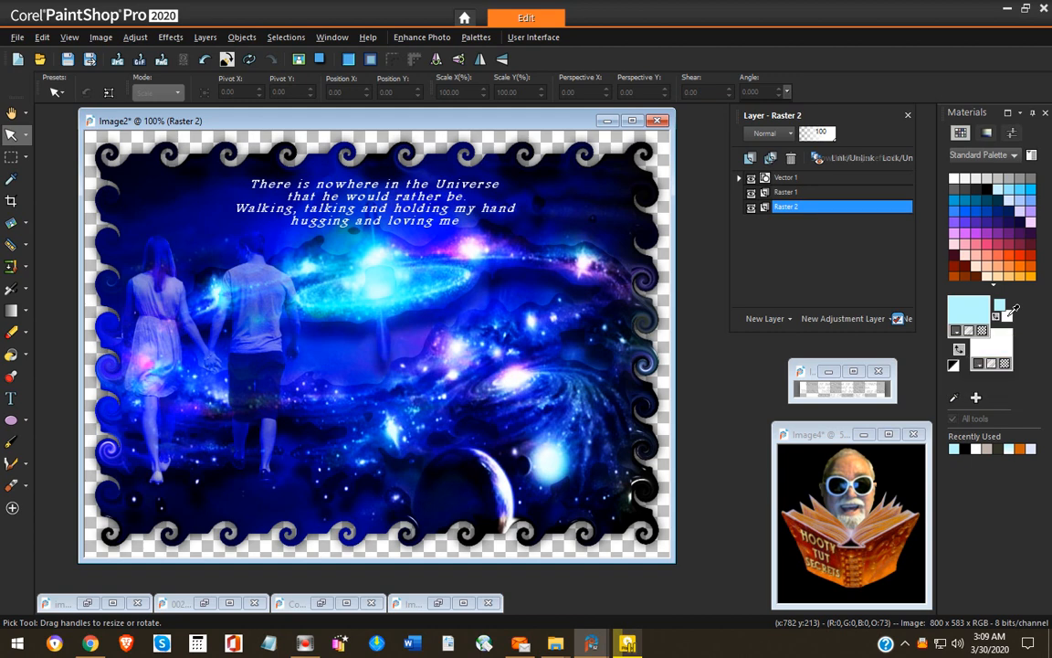
# - Flood fill the empty Raster 2 background layer with the light cyan foreground color (R 183, G 249, B 255)
pyautogui.moveTo(1012, 311)
pyautogui.mouseDown()
pyautogui.moveTo(852, 276)
pyautogui.moveTo(697, 298)
pyautogui.moveTo(667, 315)
pyautogui.moveTo(683, 254)
pyautogui.moveTo(479, 236)
pyautogui.moveTo(438, 215)
pyautogui.moveTo(381, 263)
pyautogui.moveTo(313, 256)
pyautogui.moveTo(416, 247)
pyautogui.moveTo(551, 320)
pyautogui.moveTo(1014, 312)
pyautogui.mouseUp()
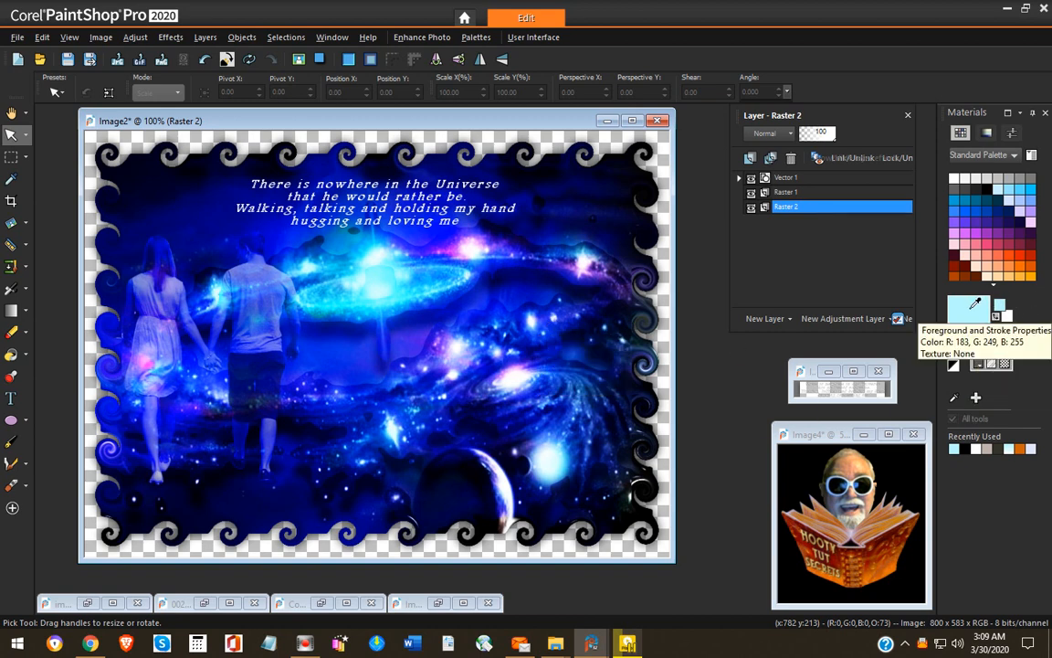
pyautogui.press('f')
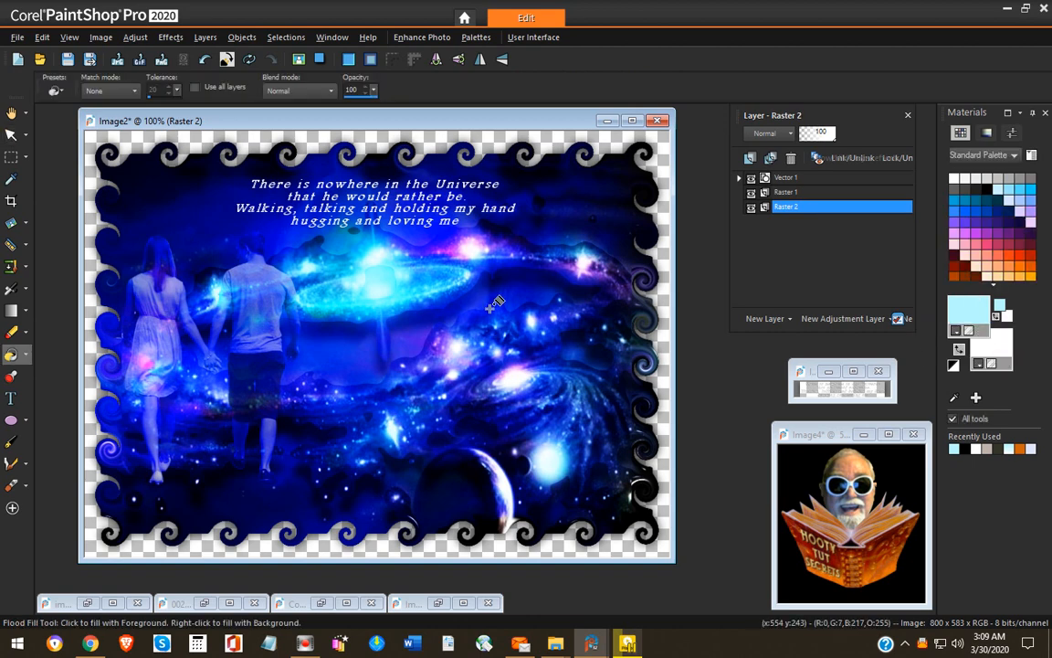
pyautogui.moveTo(810, 210)
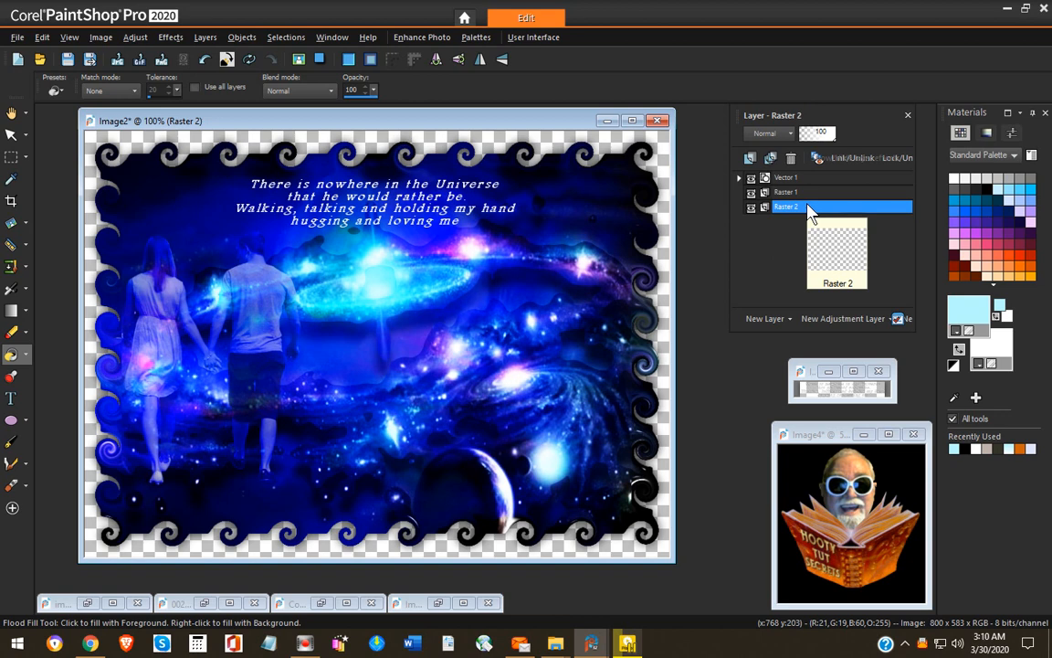
pyautogui.click(430, 290)
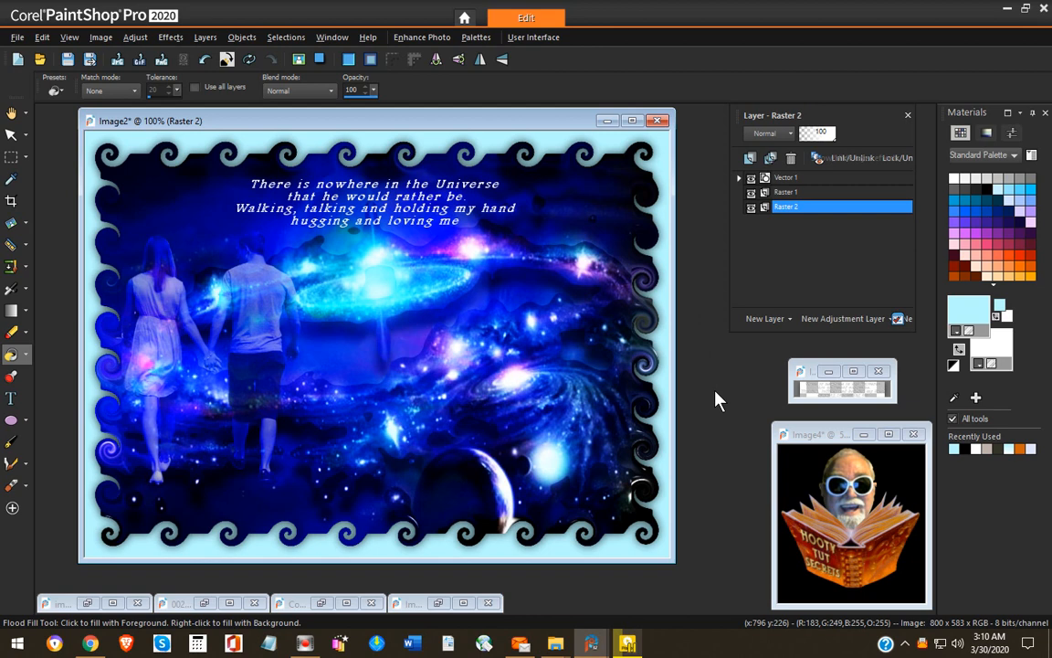
# - View the JPEG Optimizer's export settings for the finished image and leave without exporting
pyautogui.click(117, 59)
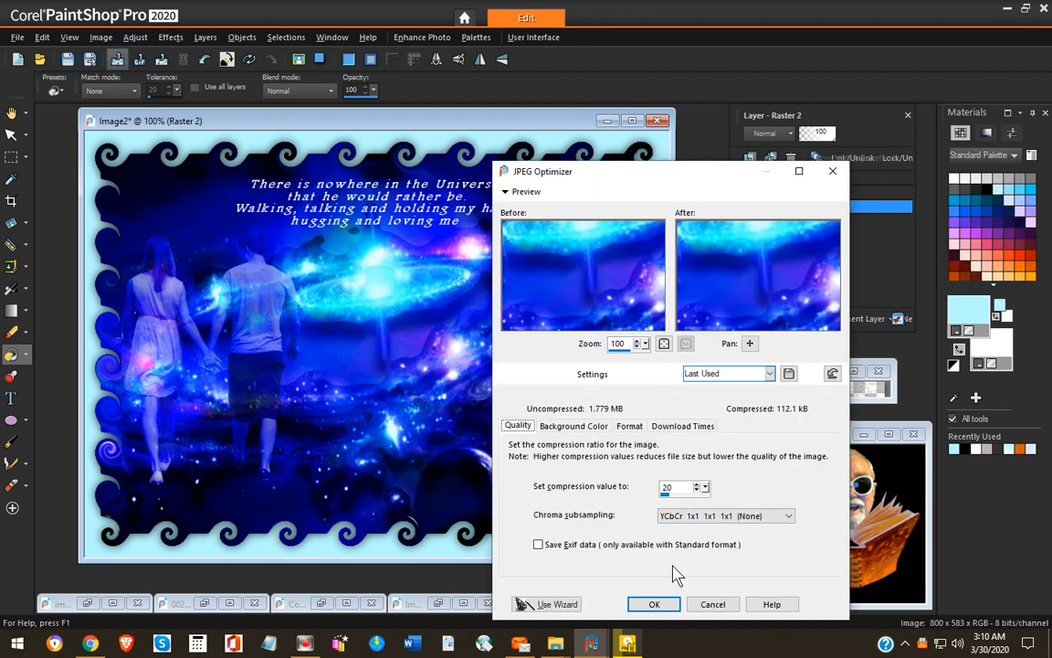
pyautogui.click(712, 604)
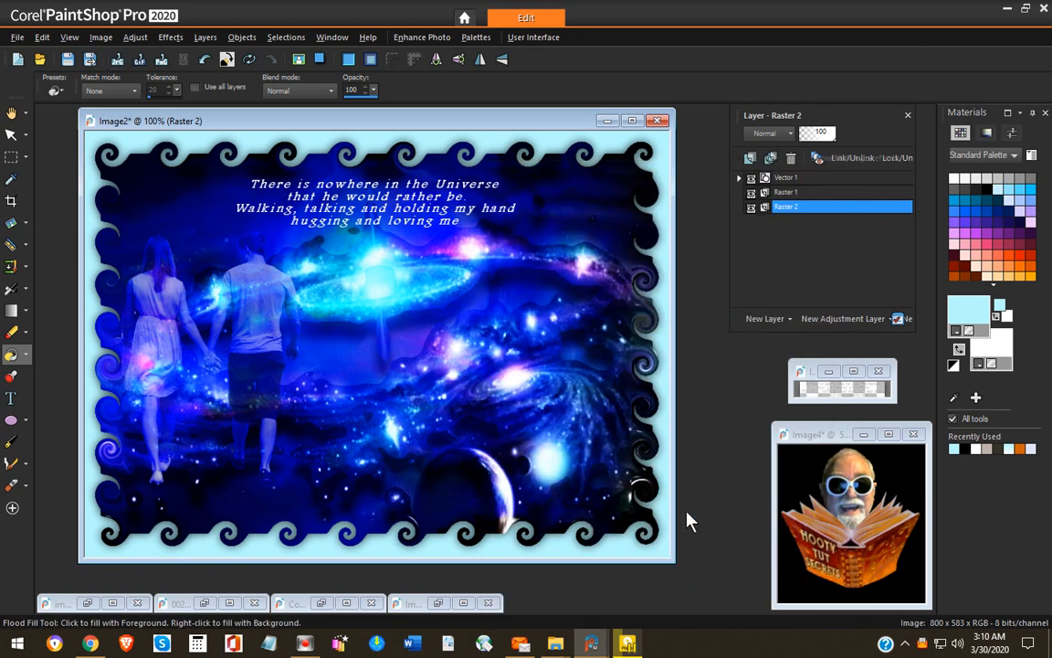